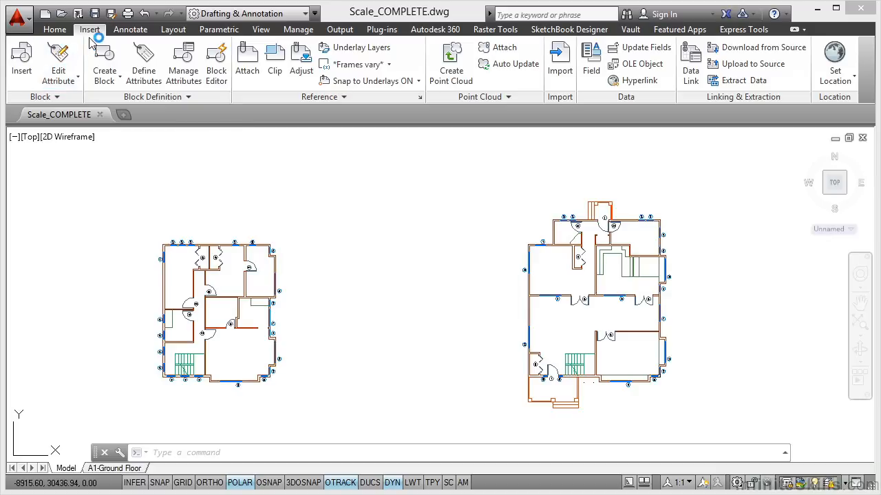
Step: Attach Topography.dwg as an external reference of type Attachment, keeping the scale at 1.00 and the insertion point at 0,0,0
click(248, 72)
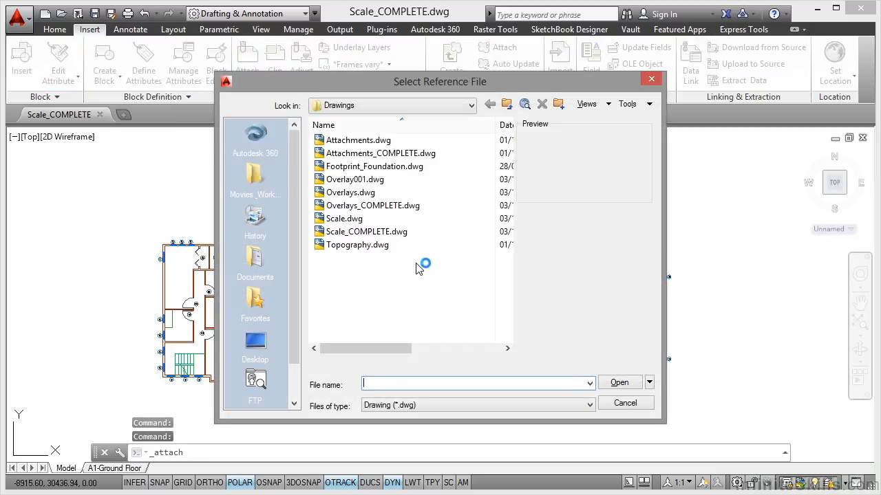
click(372, 246)
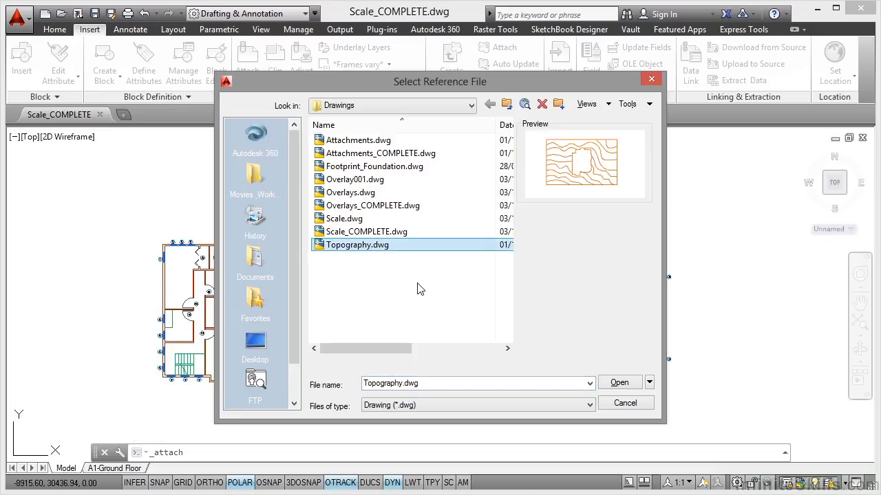
click(615, 383)
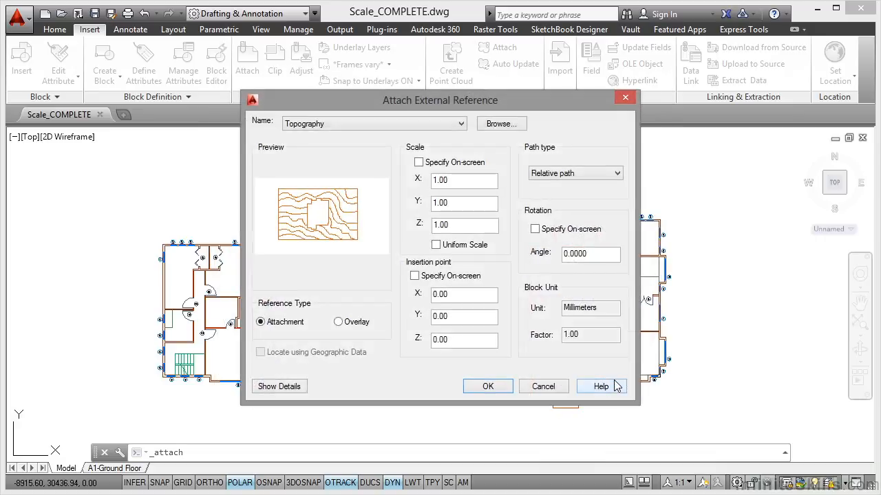
mouse_move(262, 328)
click(487, 386)
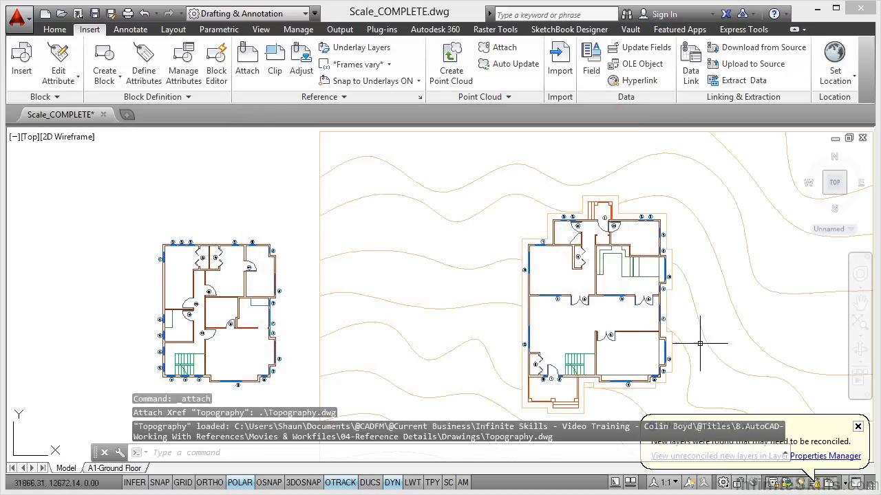
click(858, 428)
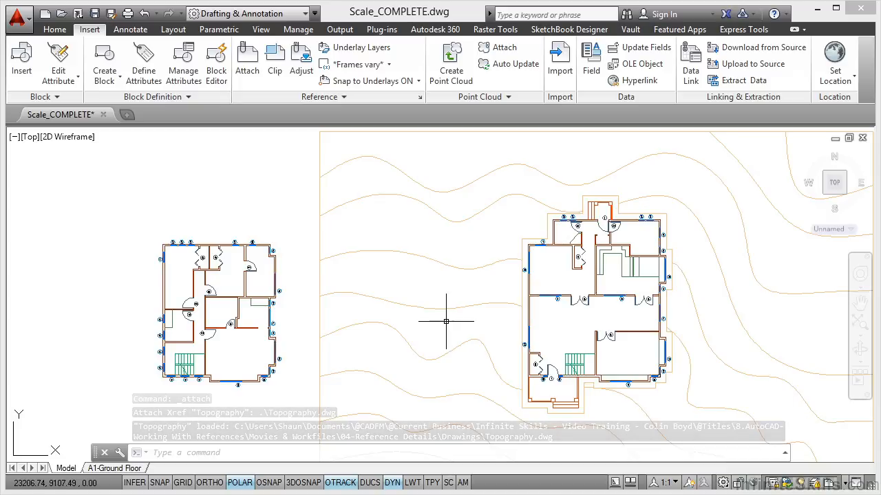
Step: Attach Footprint_Foundation.dwg as an external reference with an X scale of 2 and a Y scale of 3
scroll(414, 295, down, 4)
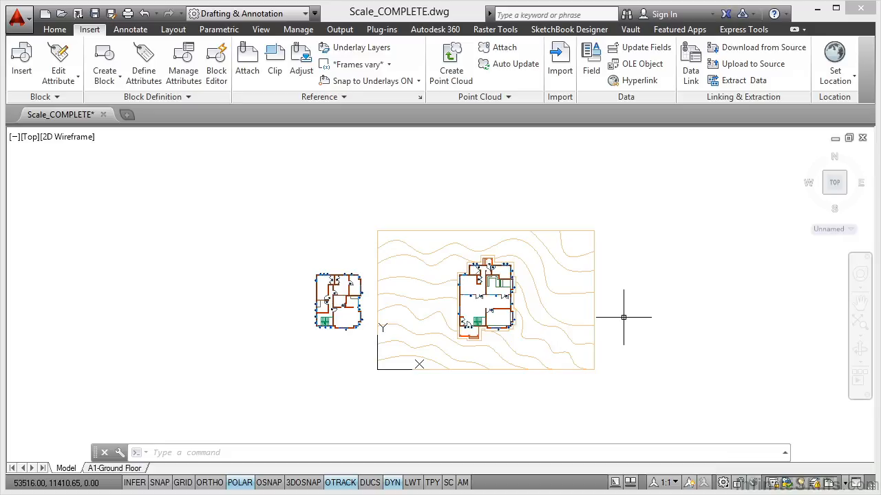
click(248, 76)
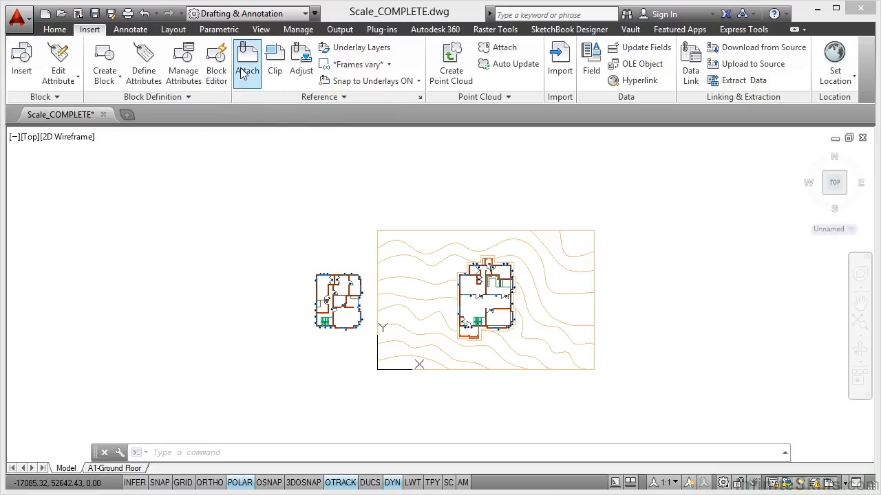
click(387, 168)
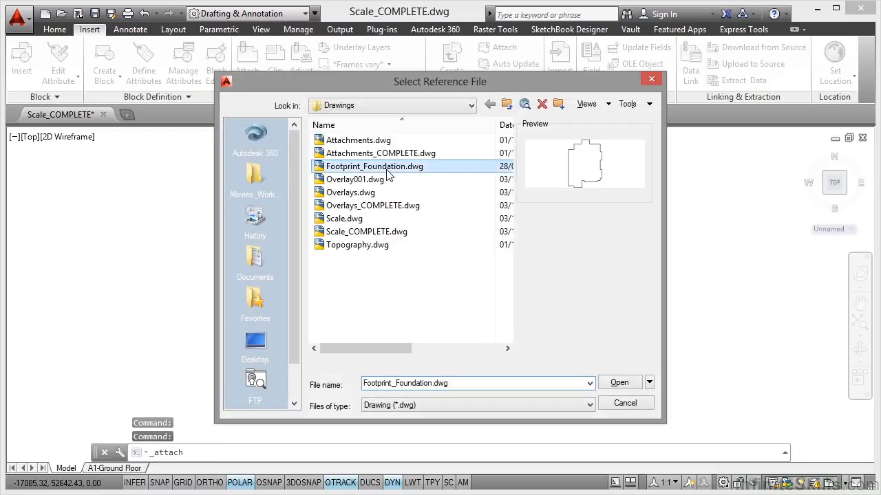
click(618, 383)
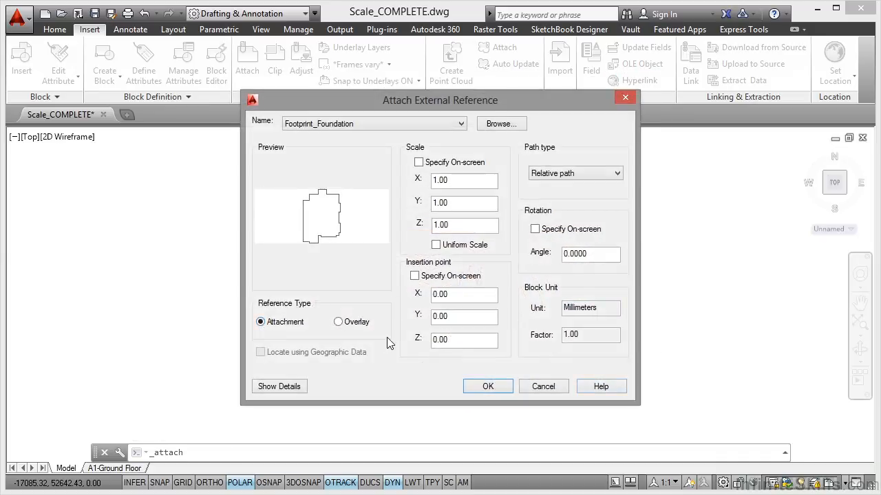
double_click(460, 181)
text(2)
key(Tab)
text(3)
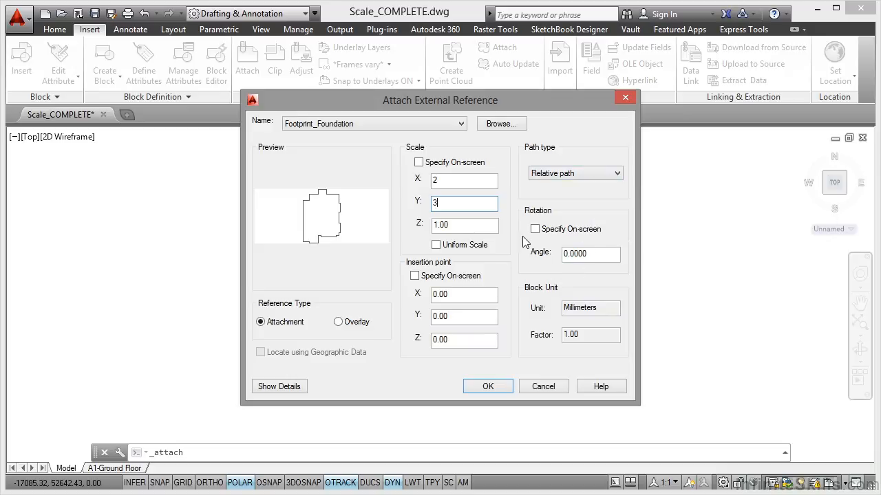
click(488, 386)
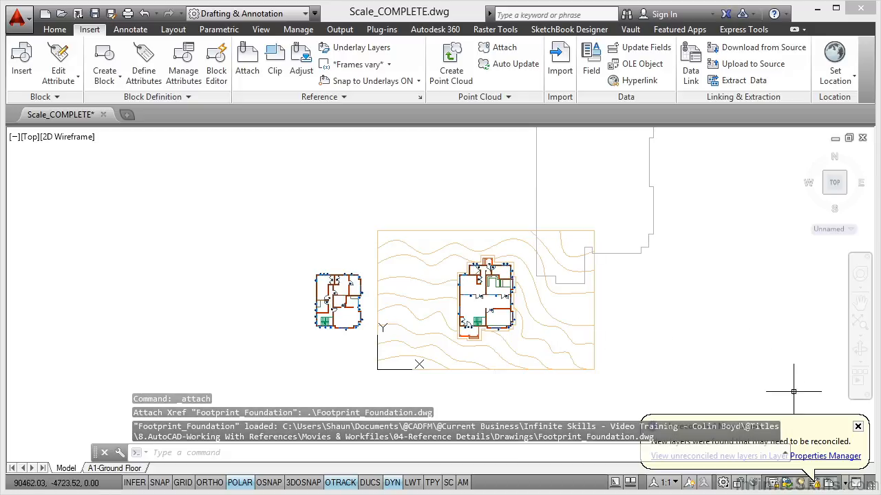
click(858, 428)
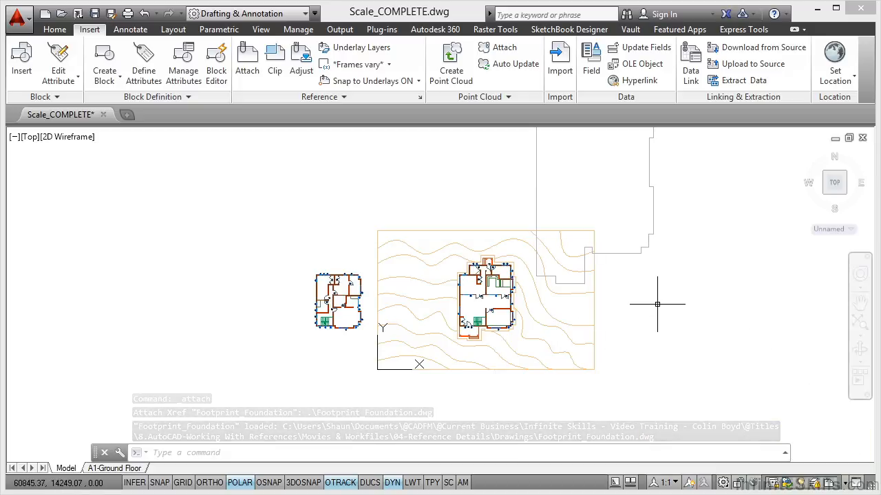
scroll(681, 303, down, 2)
mouse_move(676, 282)
middle_down()
mouse_move(656, 315)
mouse_move(647, 311)
middle_up()
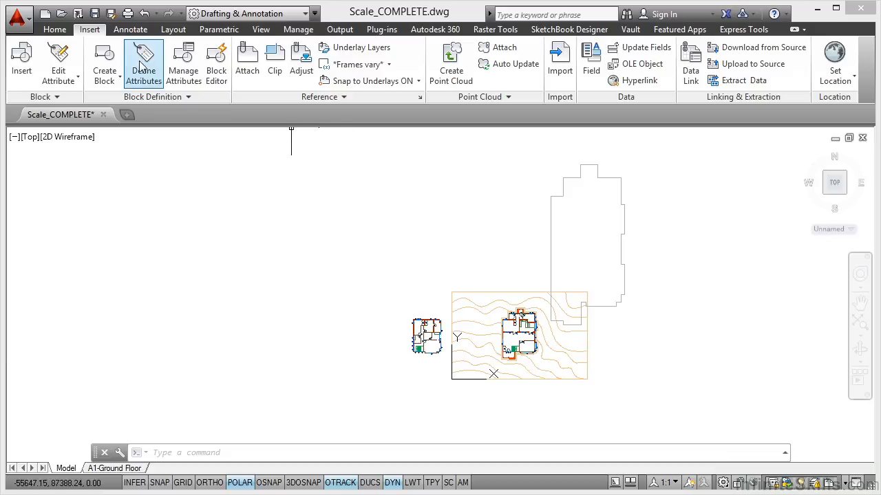
Step: Undo the Footprint_Foundation attachment and check the drawing's list of external references
click(145, 14)
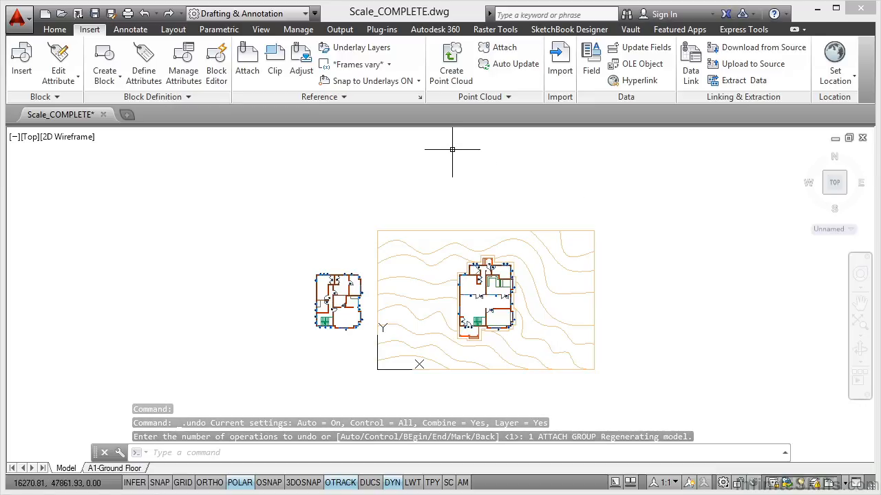
click(420, 98)
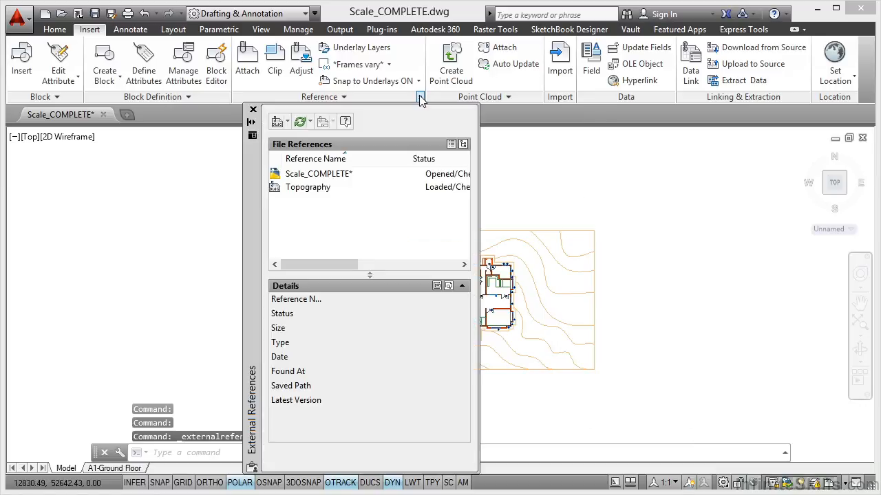
mouse_move(331, 198)
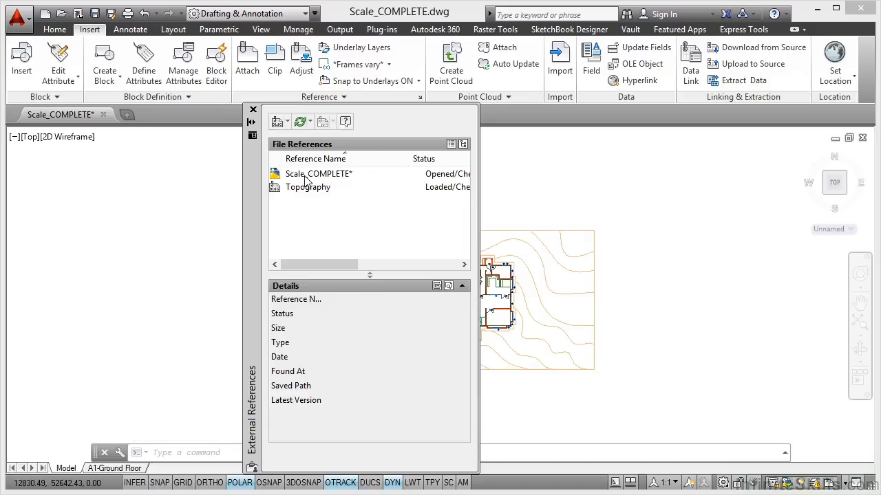
click(253, 111)
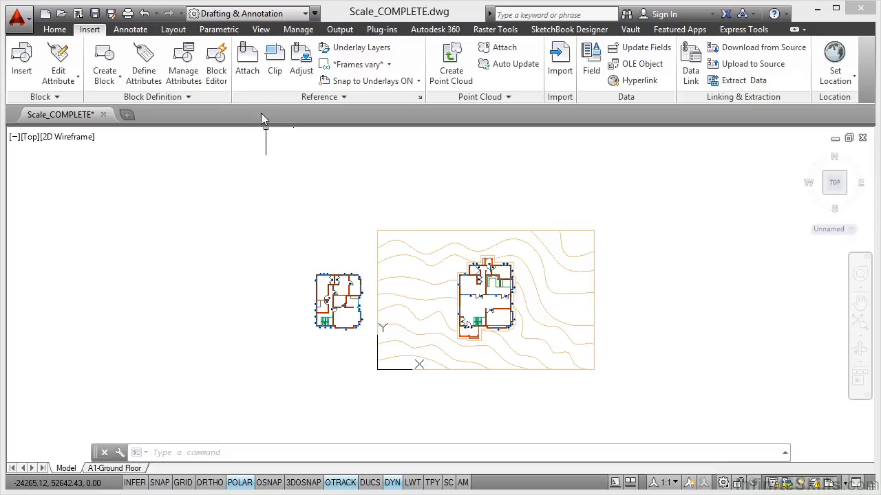
Step: Attach Footprint_Foundation.dwg as an external reference with a uniform scale of 3, inserted at 0,0,0
click(248, 69)
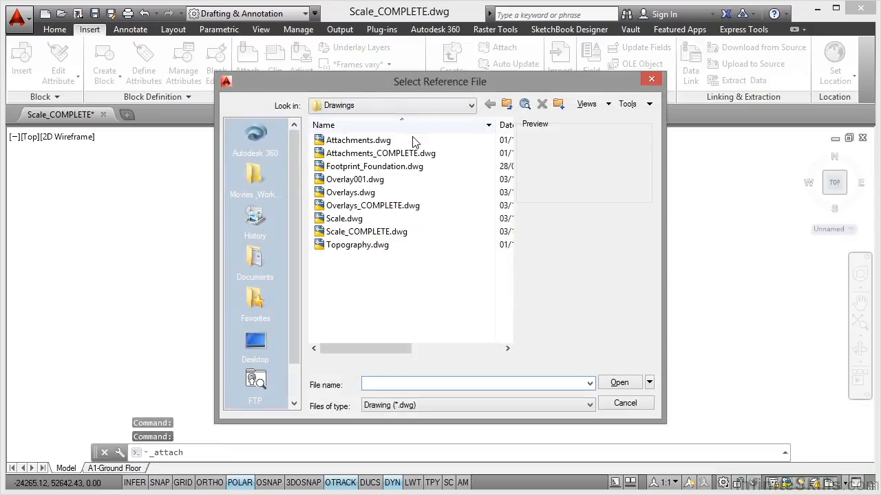
click(393, 168)
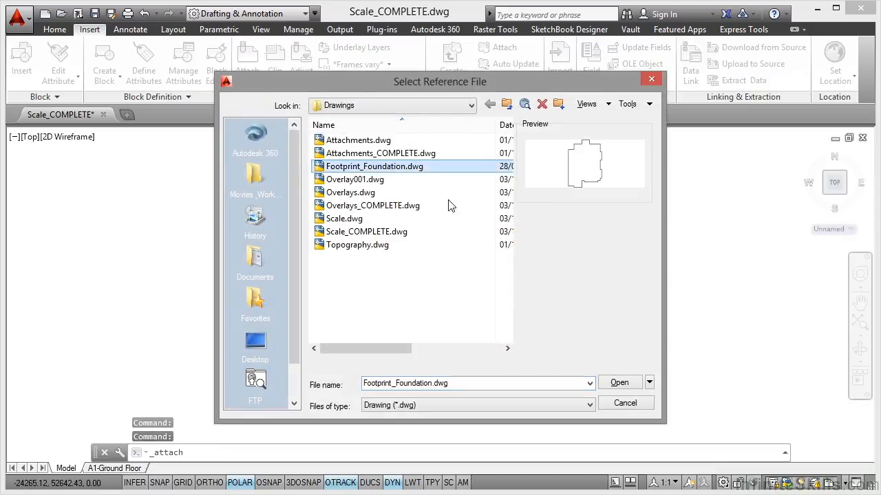
click(620, 384)
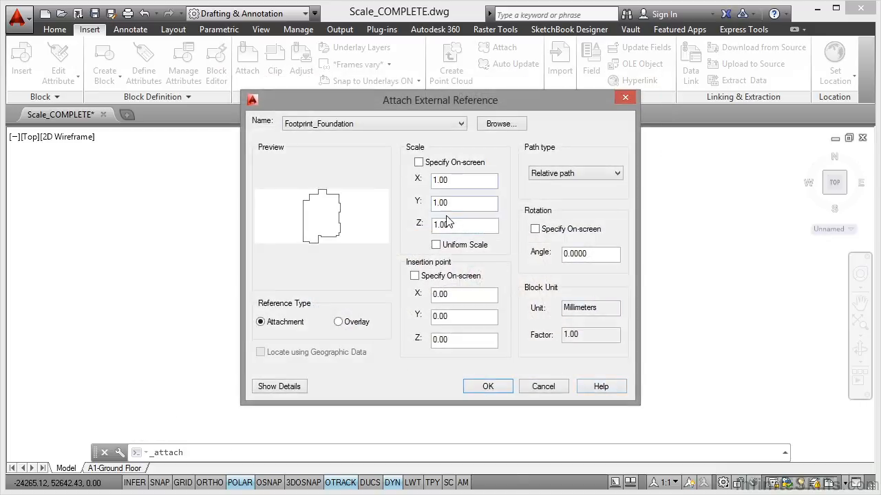
click(463, 187)
double_click(463, 187)
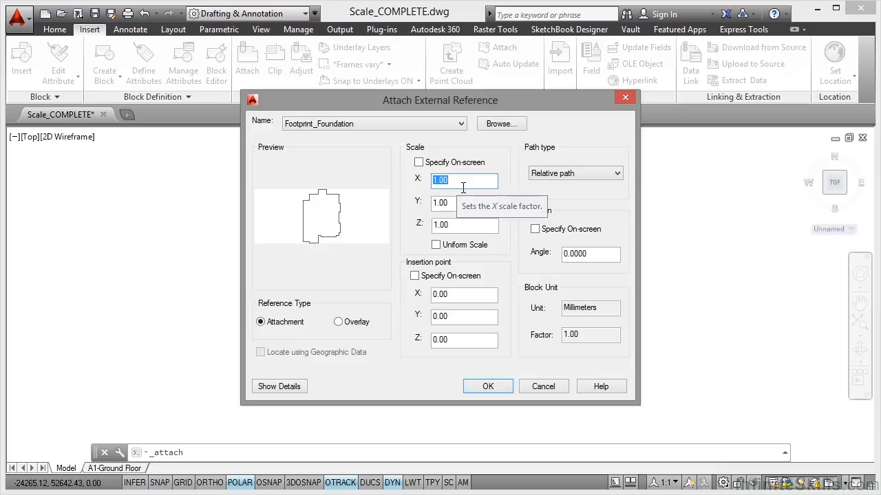
text(3)
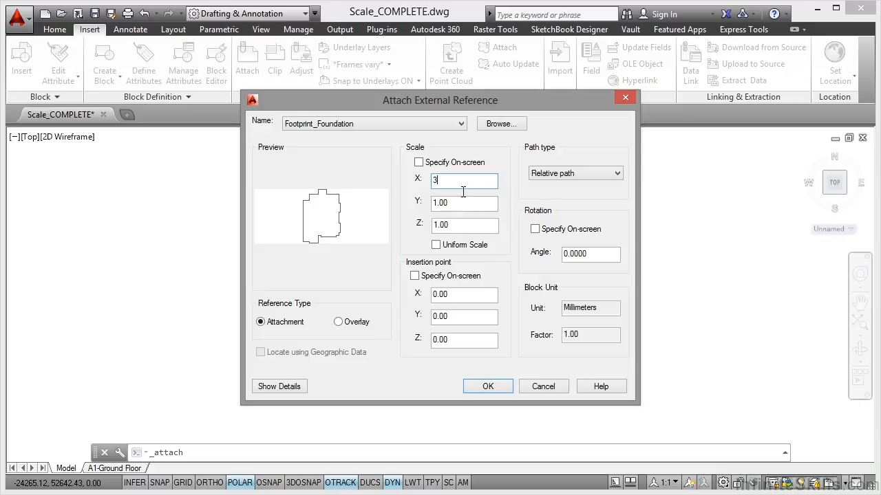
click(436, 245)
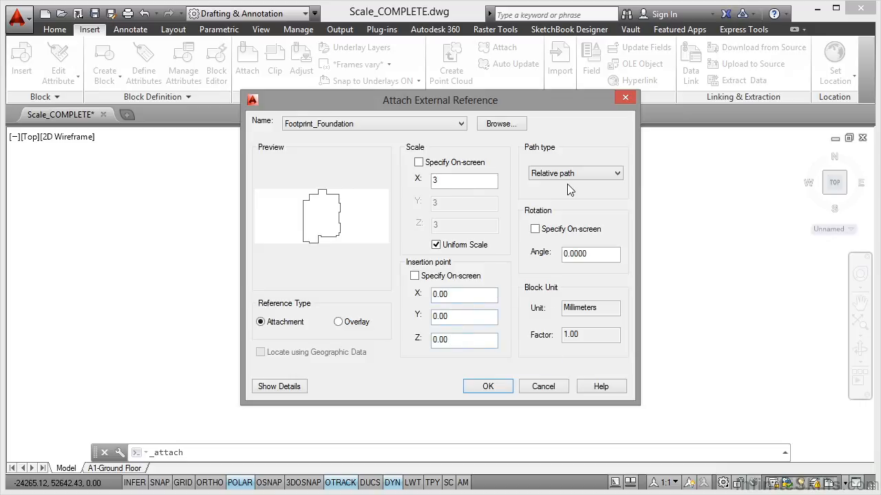
click(488, 387)
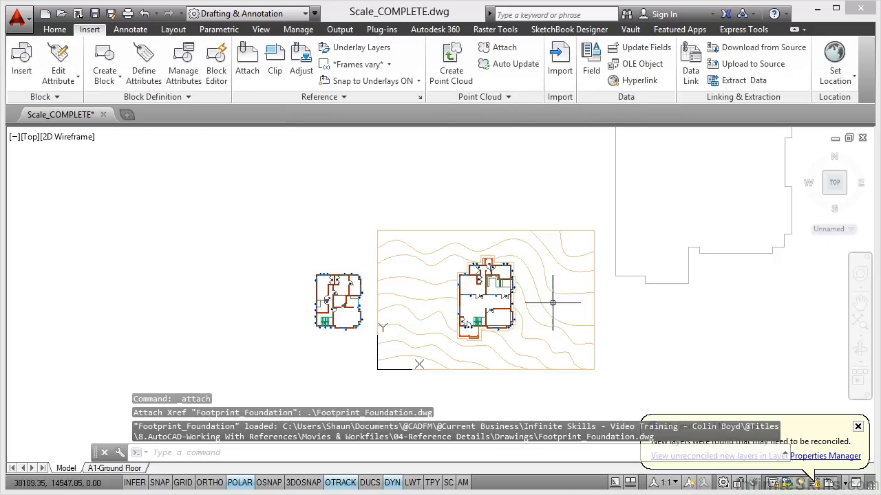
scroll(555, 298, down, 2)
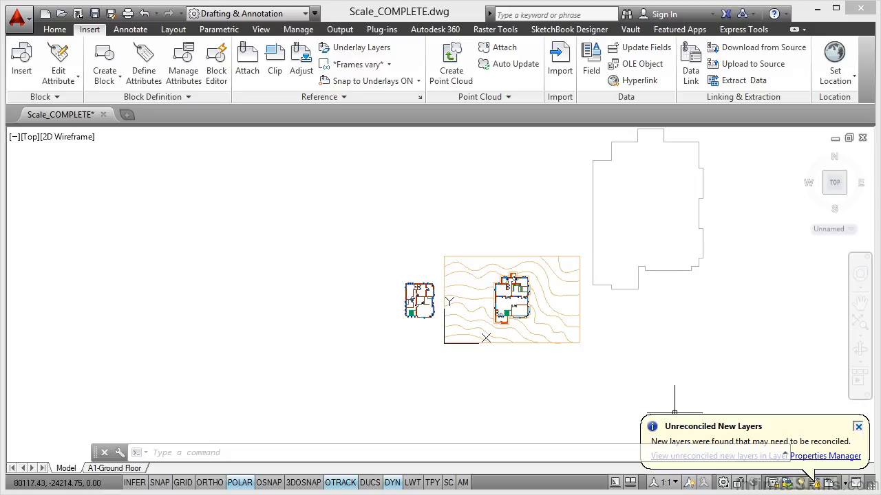
click(858, 426)
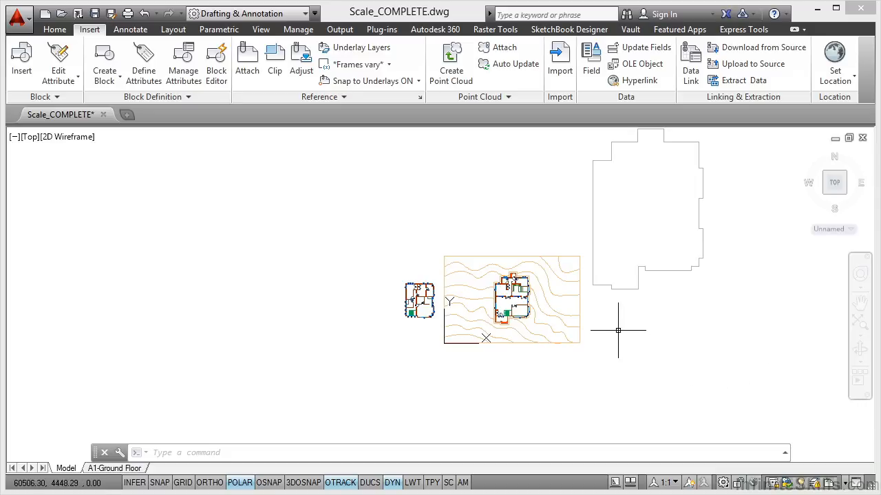